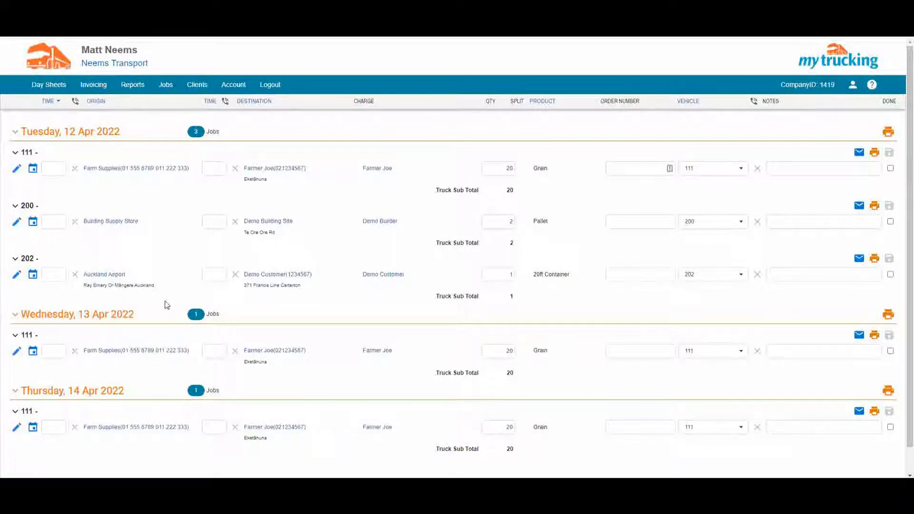
Add a new job dated 12-04-2022 and charge it to the existing client Demo Customer
{"action": "left_click", "coordinate": [166, 94]}
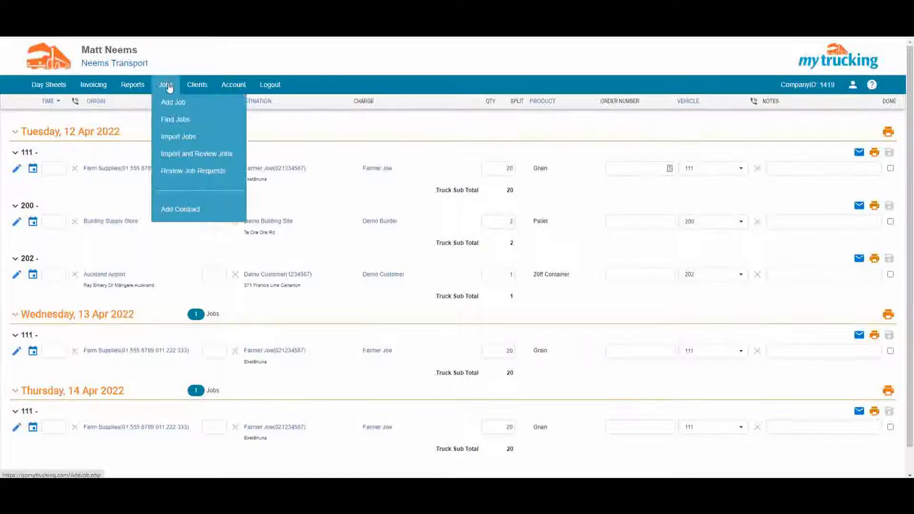
{"action": "left_click", "coordinate": [169, 103]}
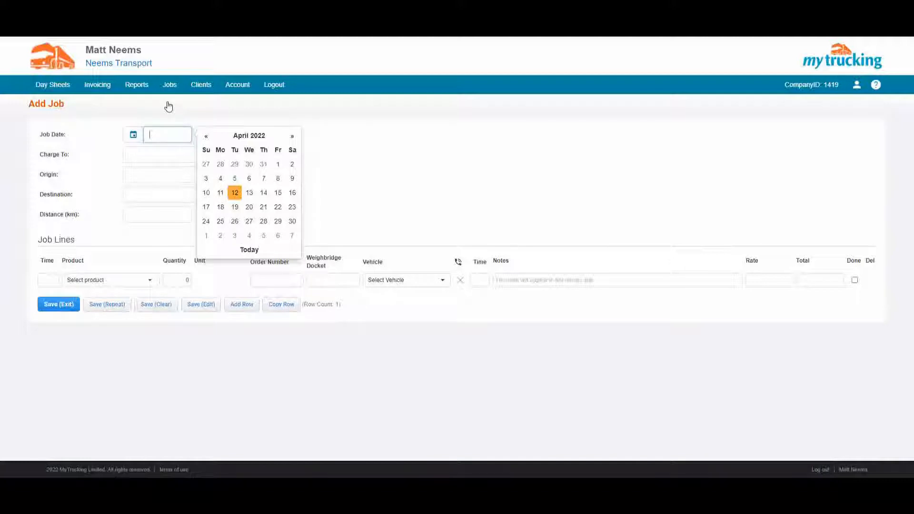
{"action": "left_click", "coordinate": [235, 195]}
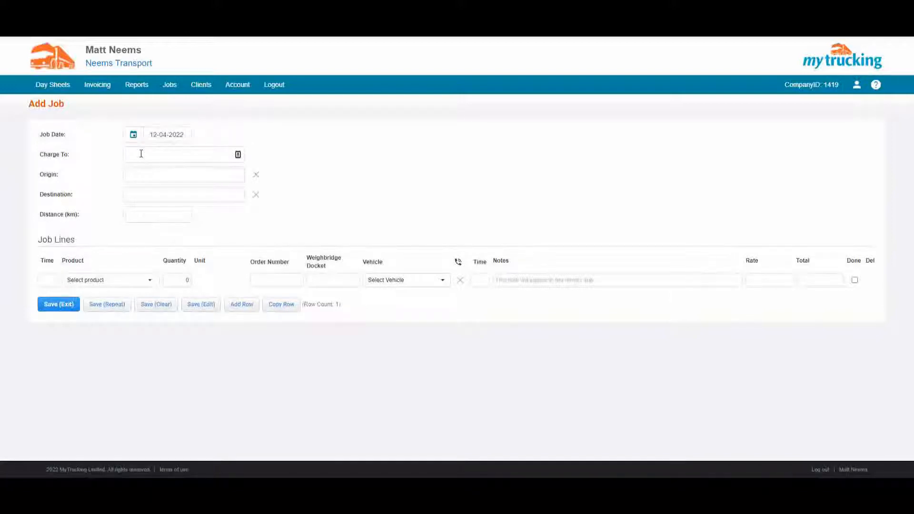
{"action": "left_click", "coordinate": [141, 153]}
{"action": "type", "text": "demo"}
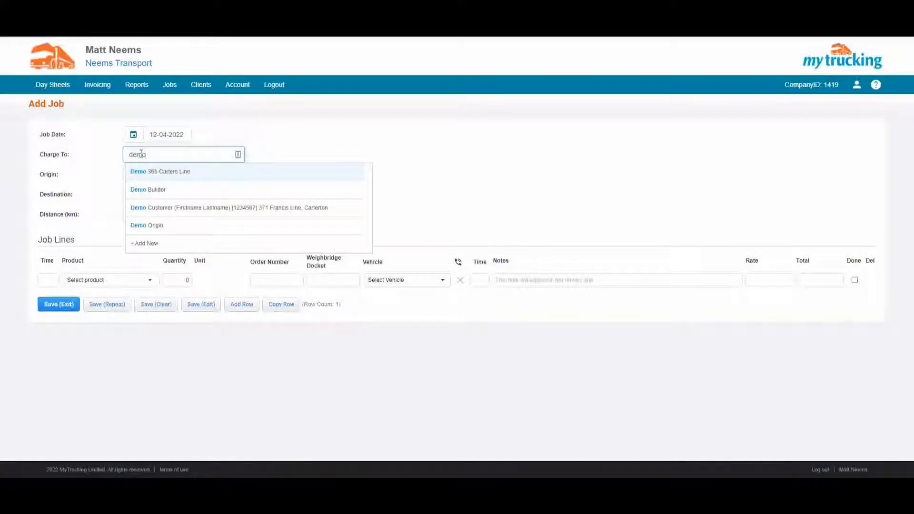
{"action": "left_click", "coordinate": [165, 211]}
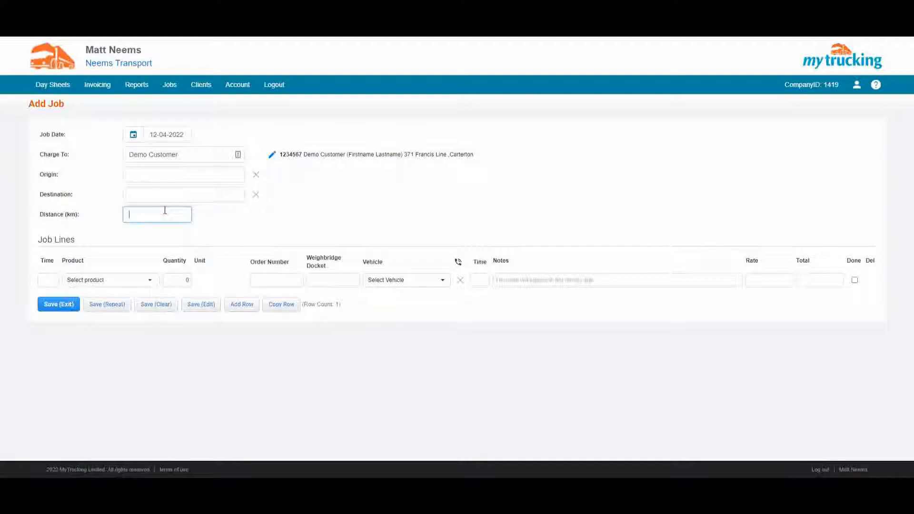
Set the job's origin to Gap Yard and its destination to Demo Customer
{"action": "left_click", "coordinate": [168, 174]}
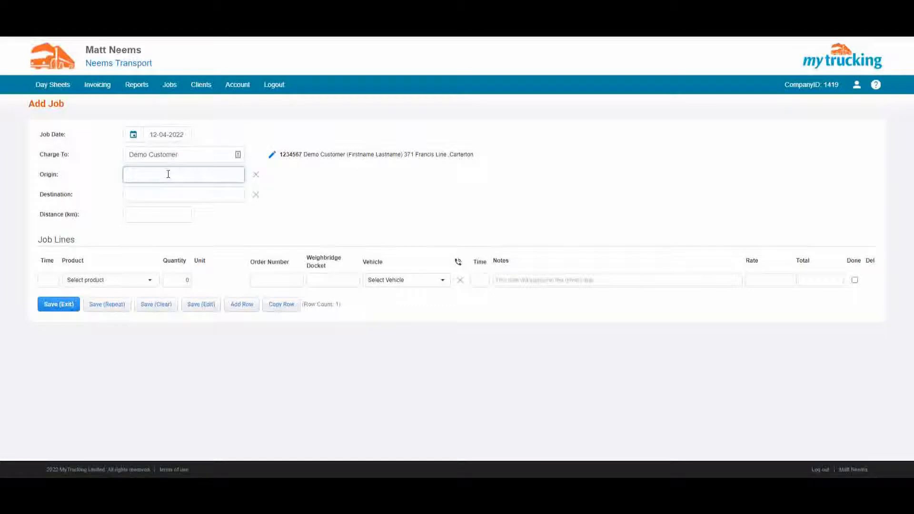
{"action": "type", "text": "Gap"}
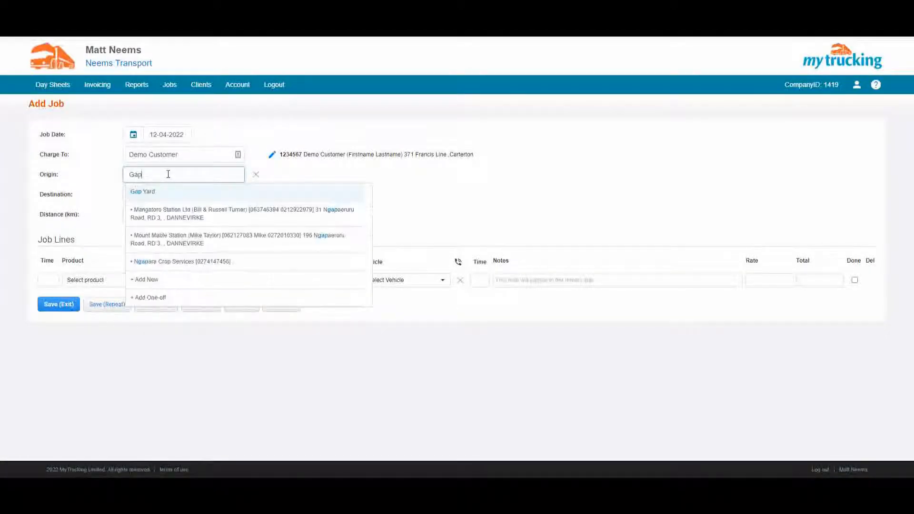
{"action": "left_click", "coordinate": [169, 191]}
{"action": "type", "text": "demo custom"}
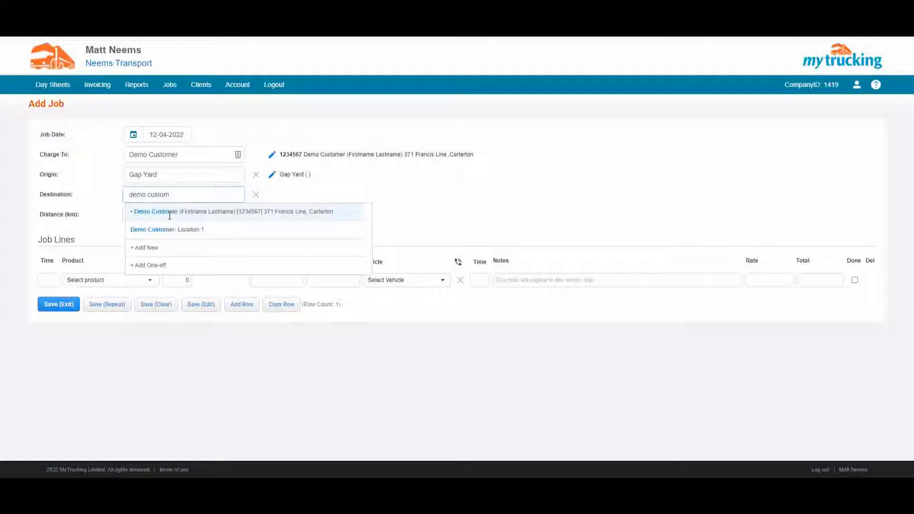
{"action": "left_click", "coordinate": [169, 211]}
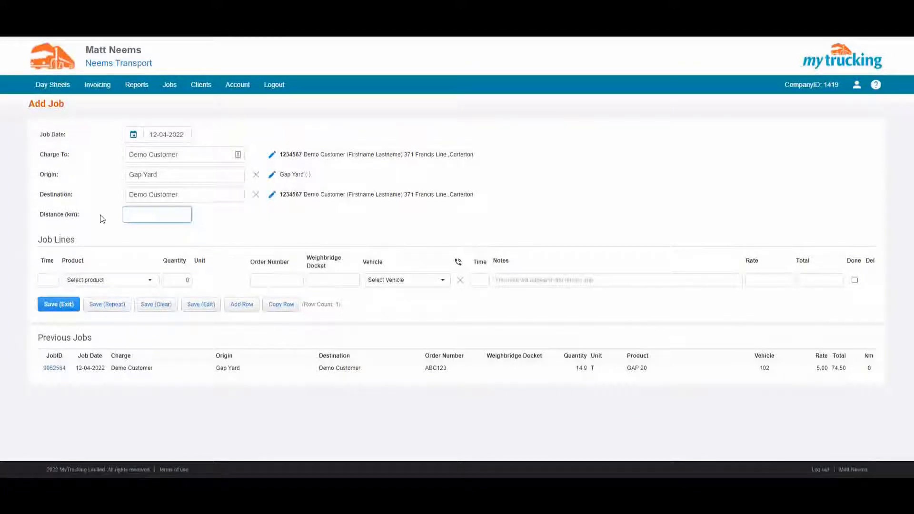
Choose GAP 20 as the job line's product with a quantity of 20 T
{"action": "left_click", "coordinate": [115, 281]}
{"action": "type", "text": "gap"}
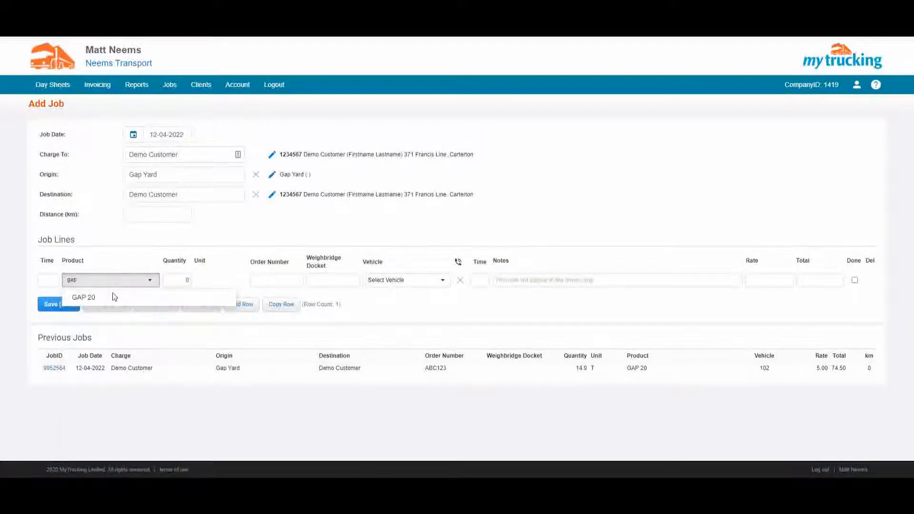
{"action": "left_click", "coordinate": [111, 300]}
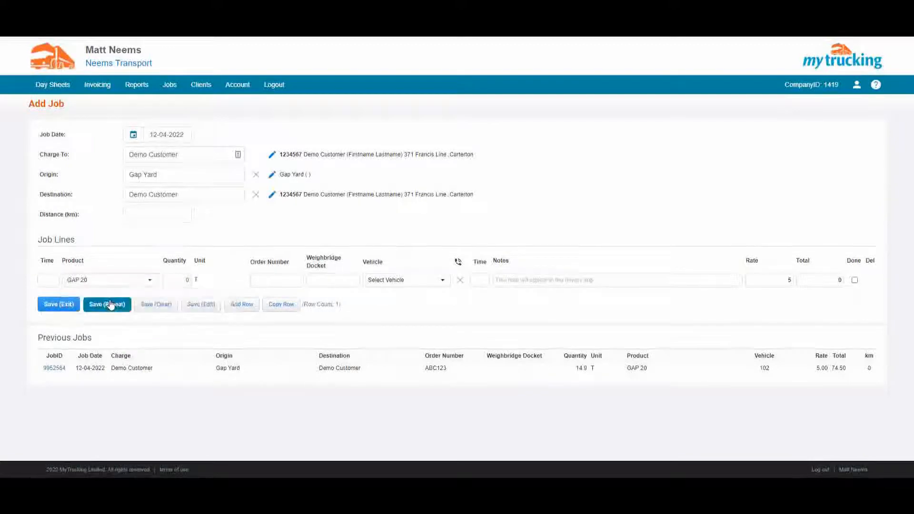
{"action": "left_click", "coordinate": [182, 282]}
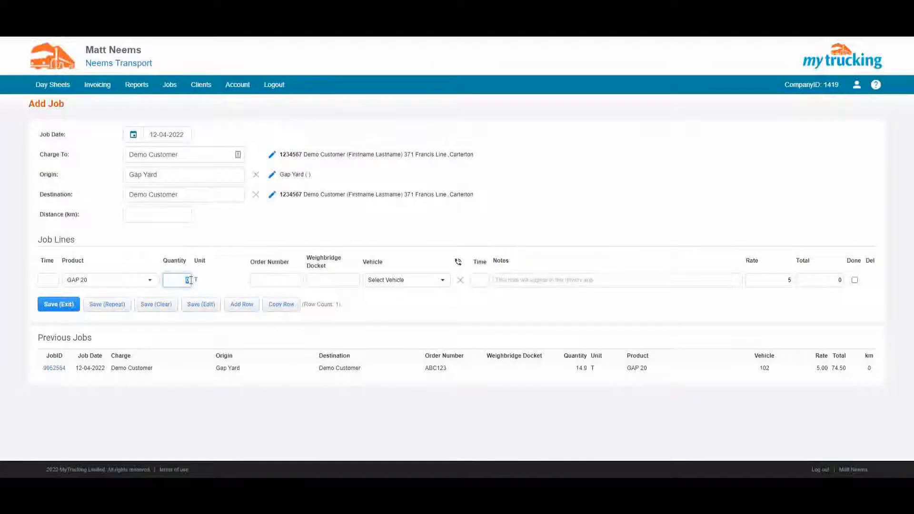
{"action": "type", "text": "20"}
{"action": "left_click", "coordinate": [242, 253]}
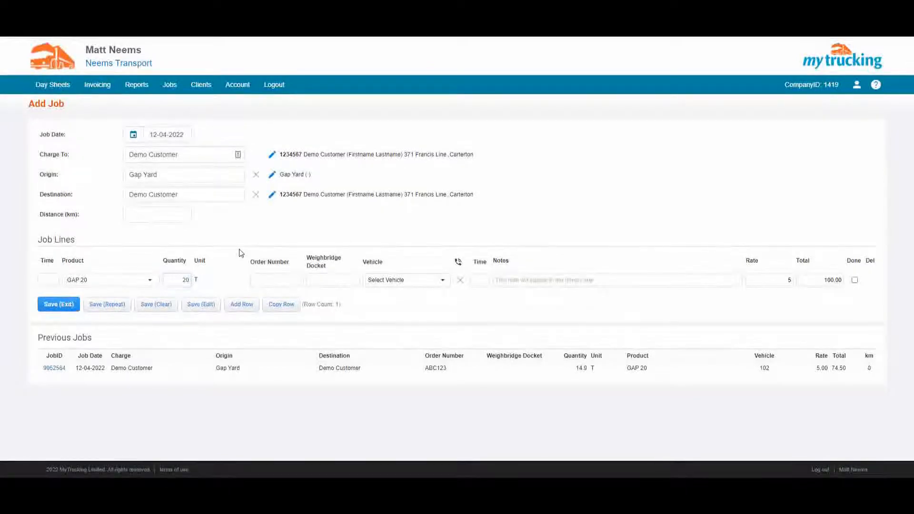
Enter the order number on the job line and assign vehicle 102
{"action": "left_click", "coordinate": [261, 279]}
{"action": "type", "text": "A"}
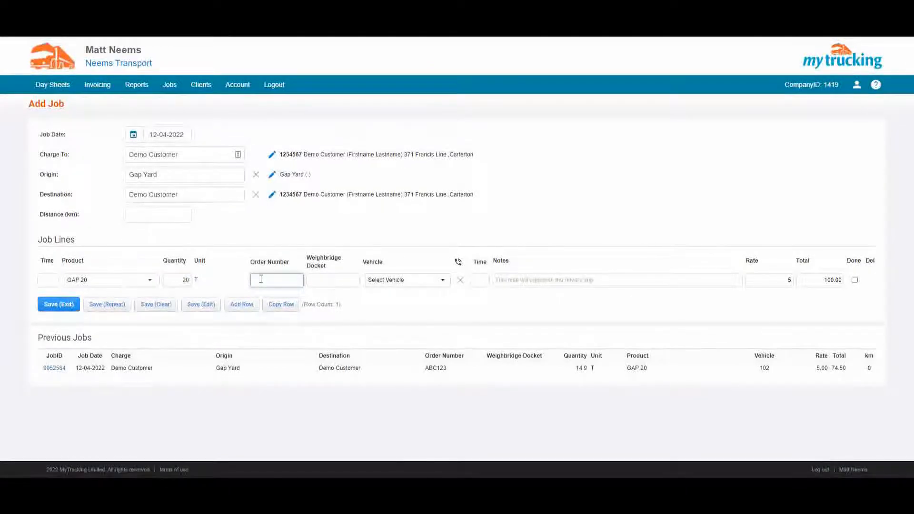
{"action": "type", "text": "BC123"}
{"action": "left_click_drag", "start_coordinate": [329, 257], "coordinate": [248, 267]}
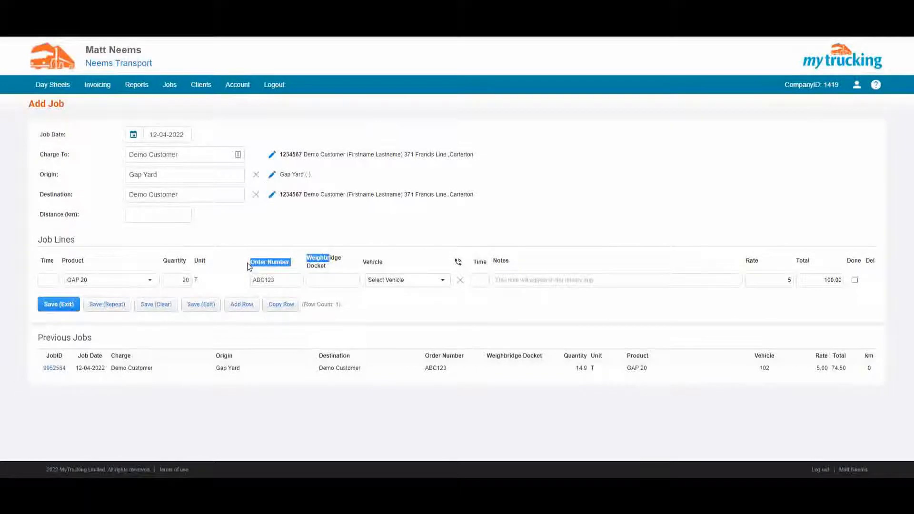
{"action": "left_click", "coordinate": [417, 284]}
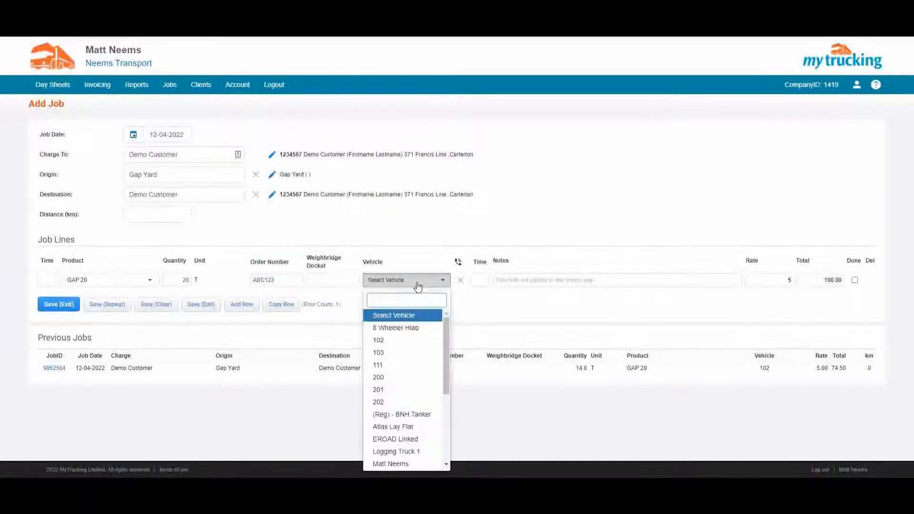
{"action": "left_click", "coordinate": [405, 341]}
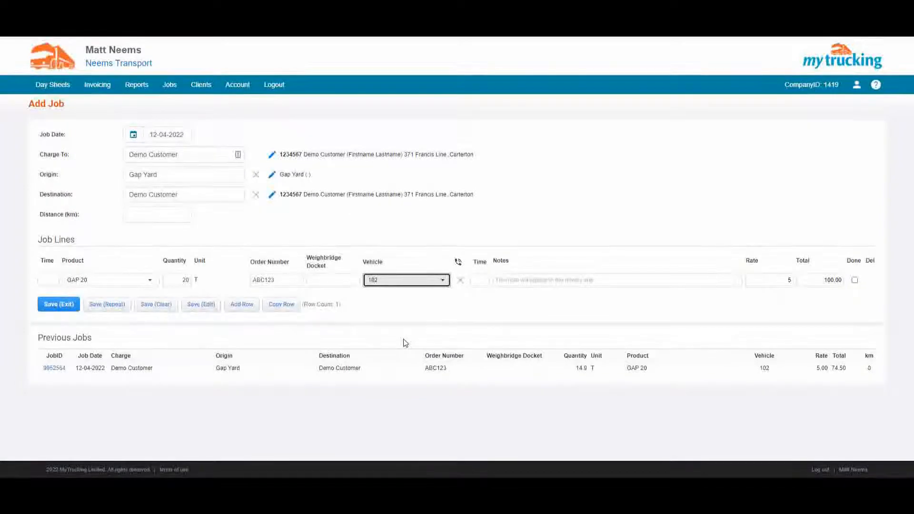
Add the driver note "use 2nd gate" to the job line
{"action": "left_click", "coordinate": [511, 282]}
{"action": "type", "text": "use"}
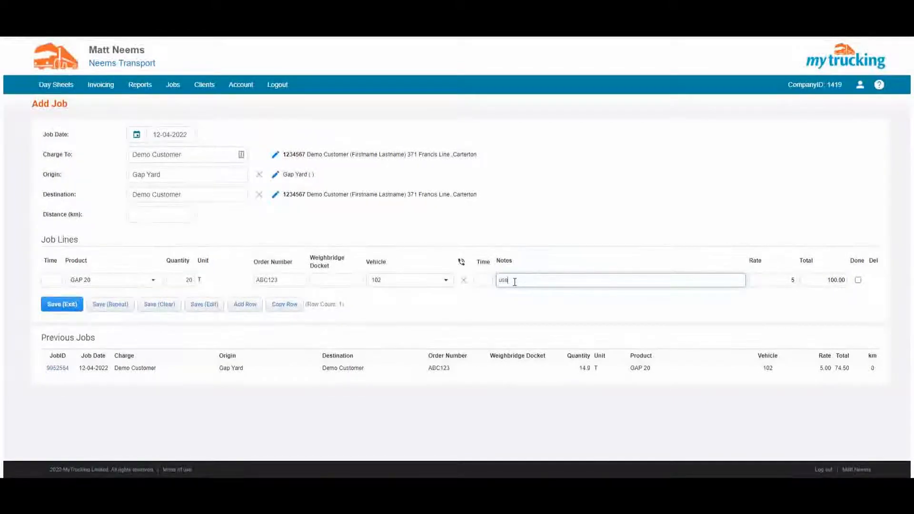
{"action": "type", "text": " 20d gate"}
Set the job line's rate to 7, then save the job and exit
{"action": "left_click", "coordinate": [790, 279]}
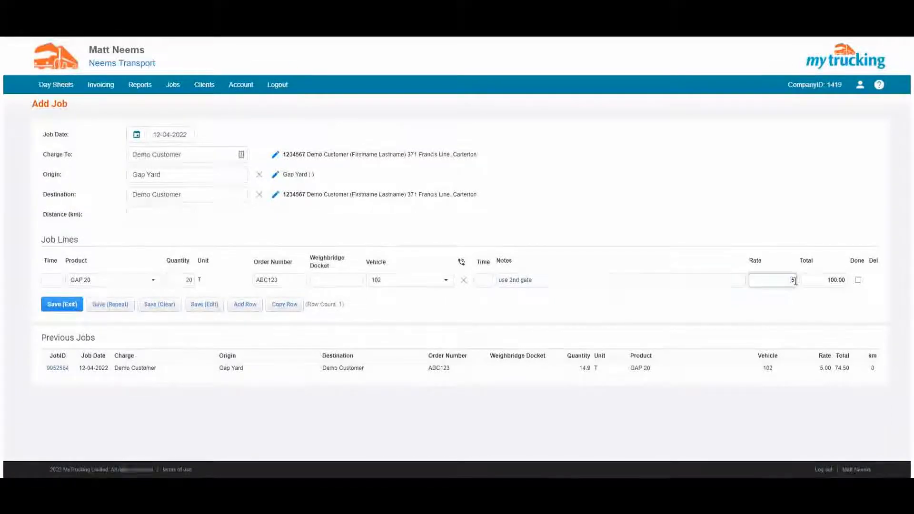
{"action": "type", "text": "7"}
{"action": "left_click", "coordinate": [729, 253]}
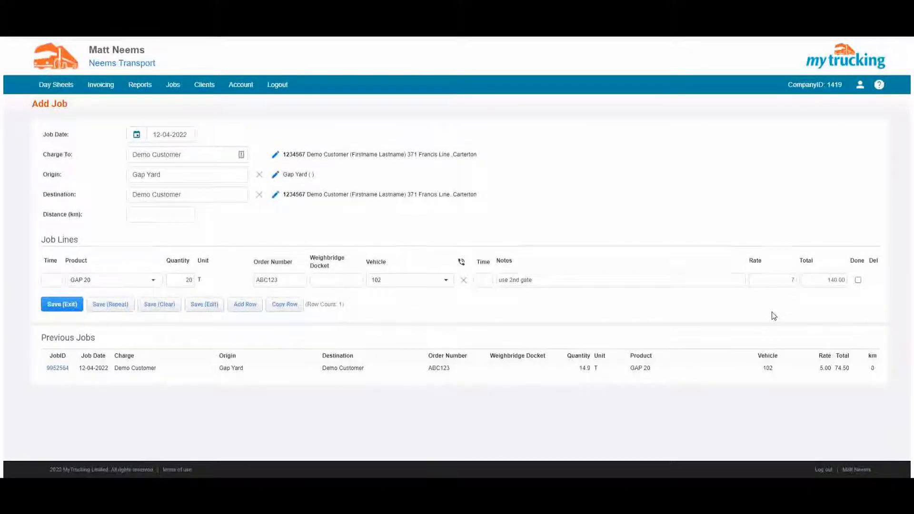
{"action": "left_click", "coordinate": [53, 308]}
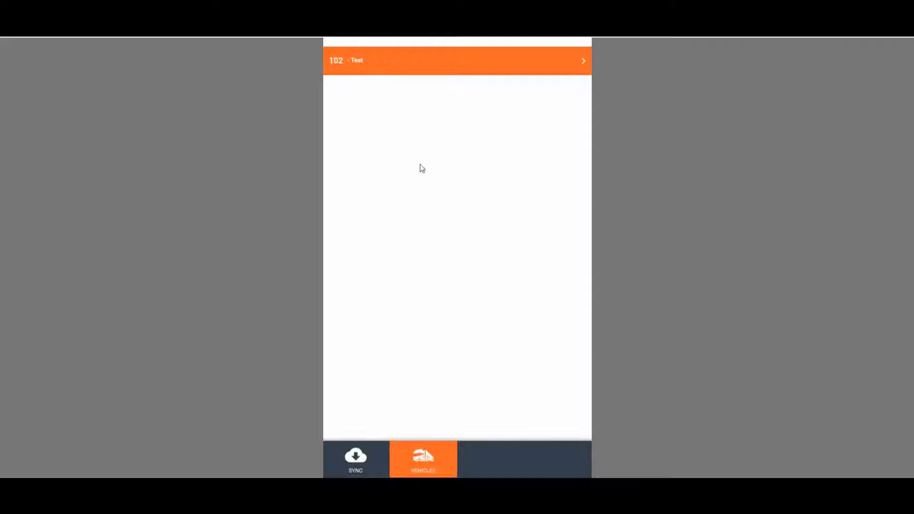
In the driver app, accept all jobs for vehicle 102 and show the Demo Customer's address on the map
{"action": "left_click", "coordinate": [552, 60]}
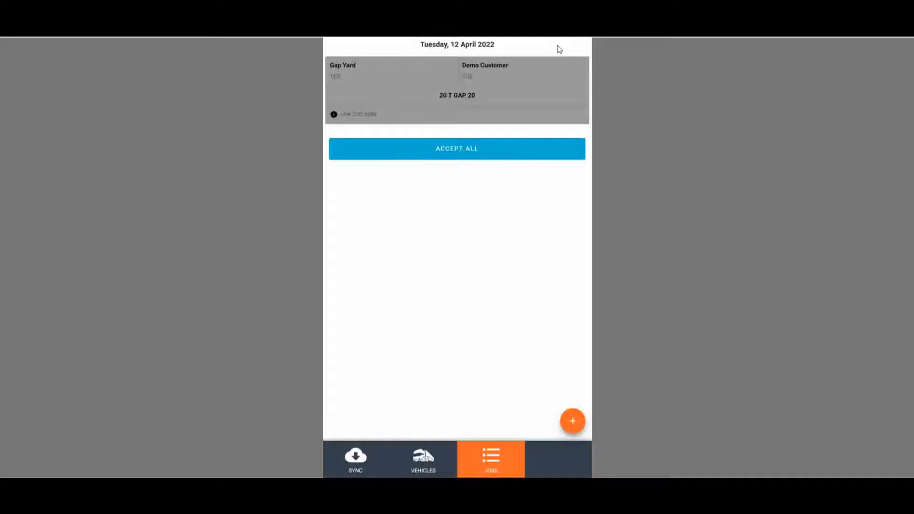
{"action": "left_click", "coordinate": [466, 156]}
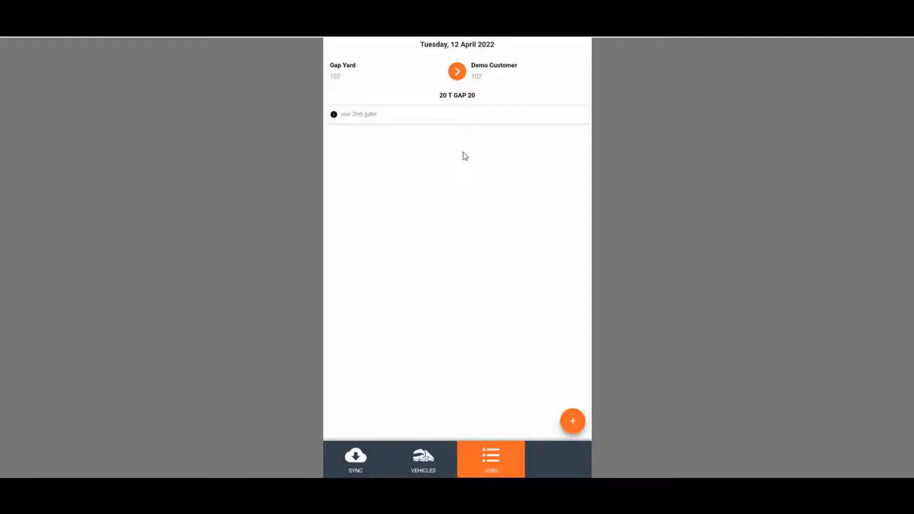
{"action": "left_click", "coordinate": [538, 76]}
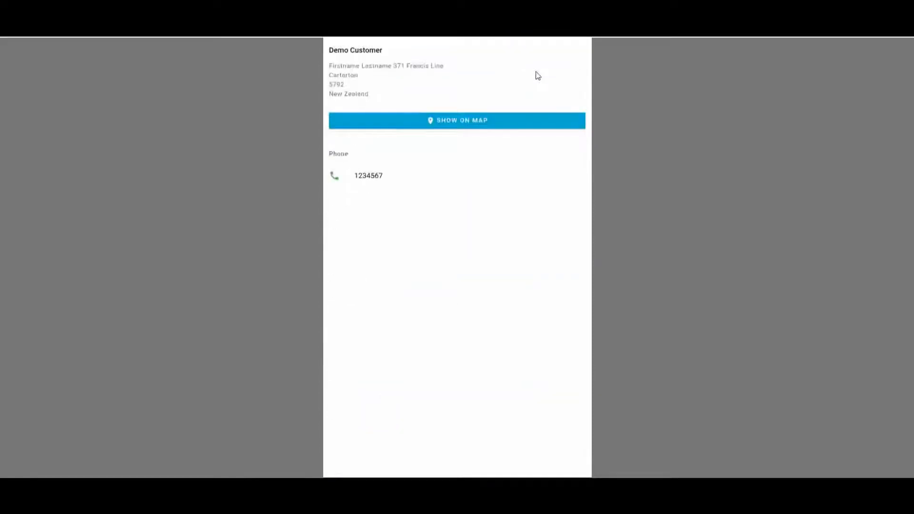
{"action": "left_click", "coordinate": [476, 120]}
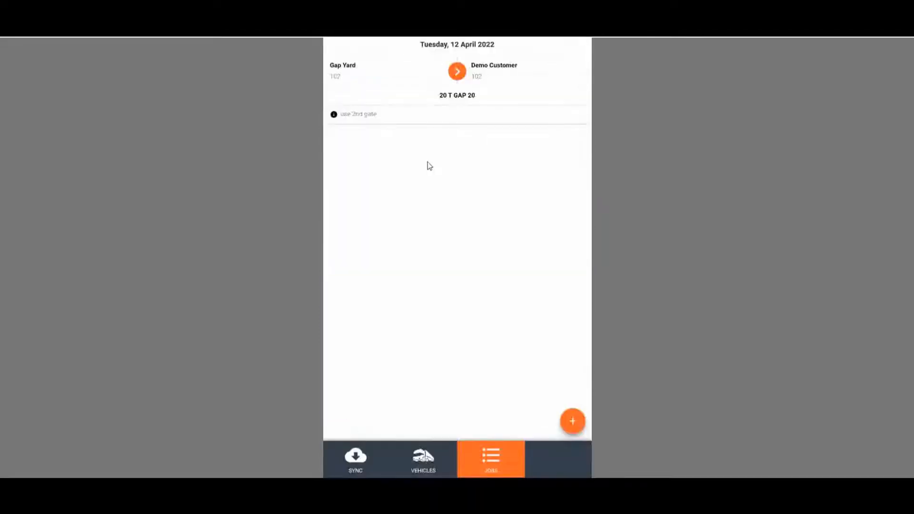
Open the accepted GAP 20 job, enter 19.8 T as the actual quantity and attach the docket_sample photo
{"action": "left_click", "coordinate": [457, 71]}
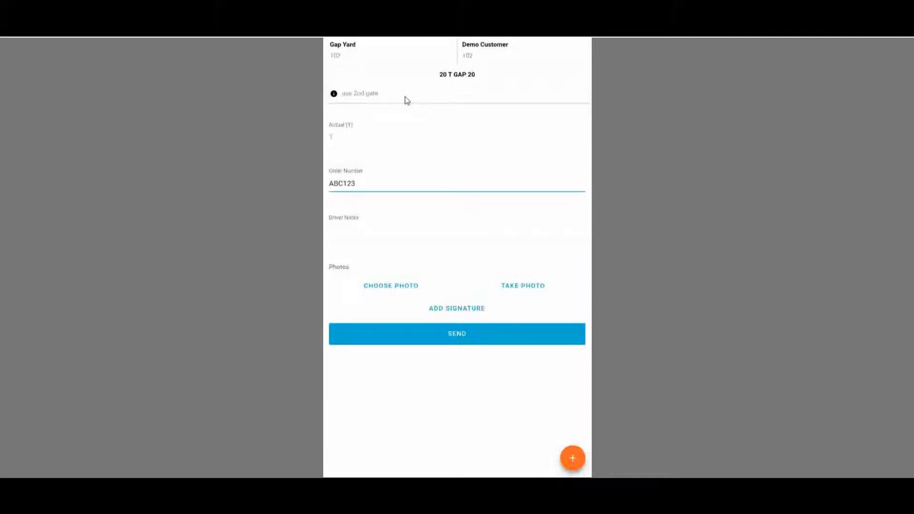
{"action": "left_click", "coordinate": [335, 140]}
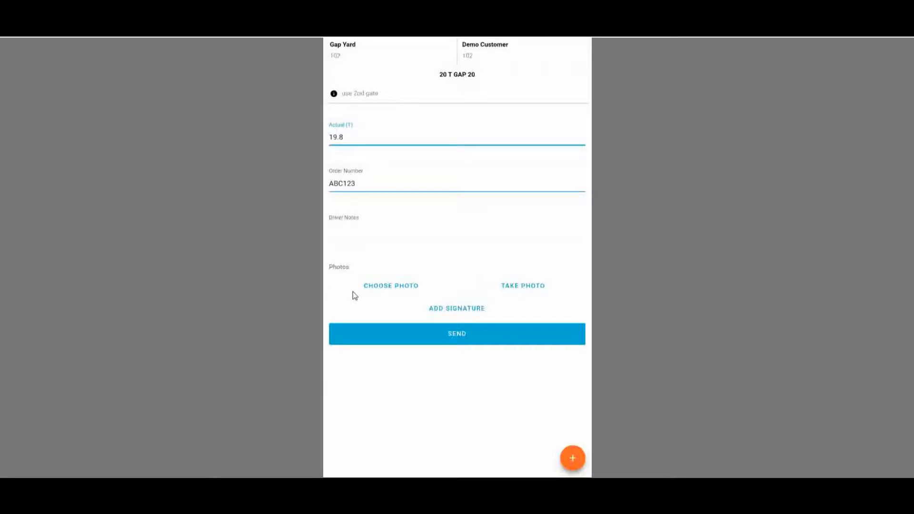
{"action": "left_click", "coordinate": [373, 286]}
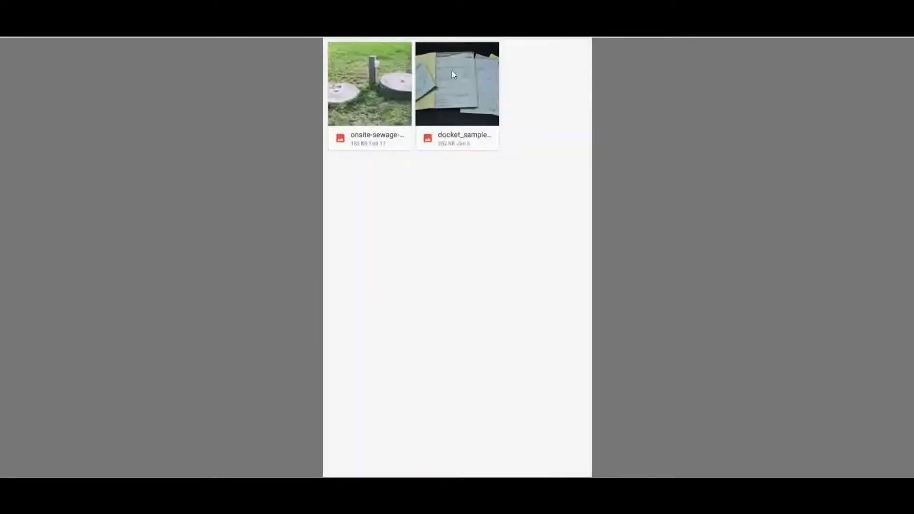
{"action": "left_click", "coordinate": [454, 74]}
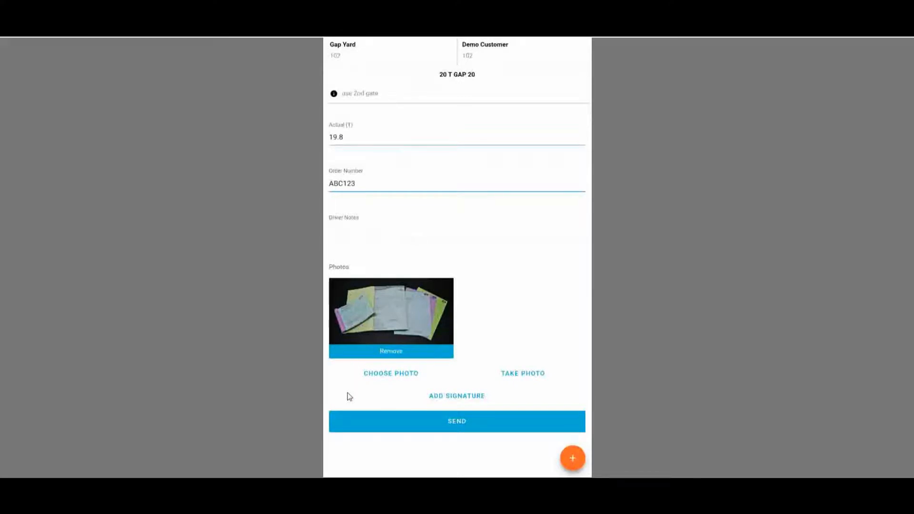
Add a signature with the signee's name, then send the job and confirm its upload
{"action": "left_click", "coordinate": [450, 400]}
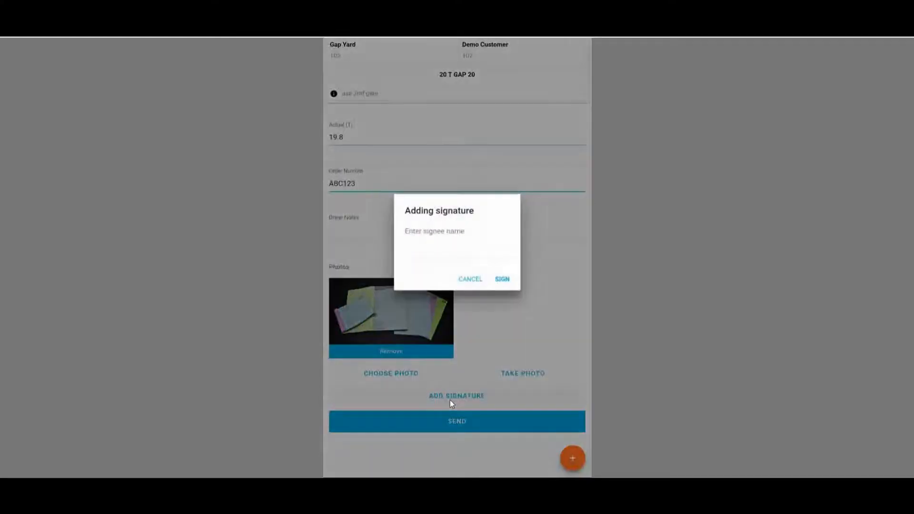
{"action": "type", "text": "Matt"}
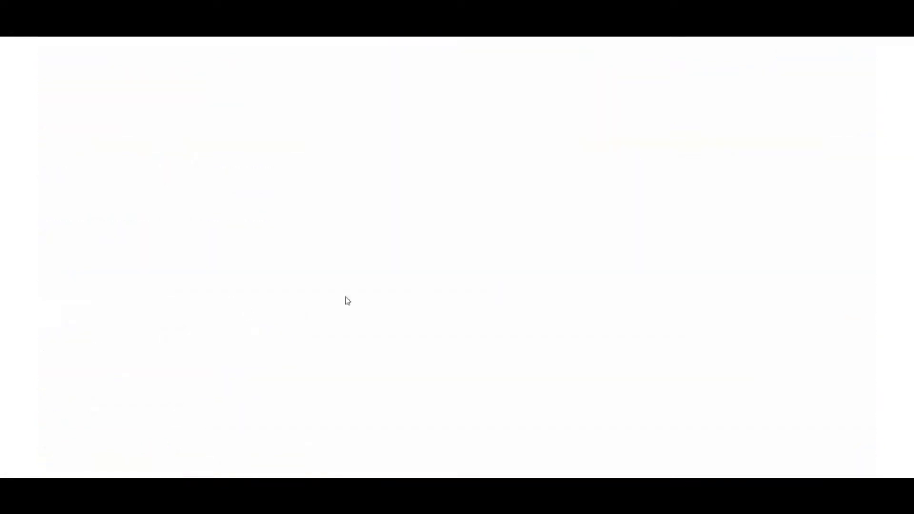
{"action": "mouse_move", "coordinate": [118, 351]}
{"action": "left_mouse_down"}
{"action": "mouse_move", "coordinate": [172, 212]}
{"action": "mouse_move", "coordinate": [298, 241]}
{"action": "mouse_move", "coordinate": [341, 345]}
{"action": "left_mouse_up"}
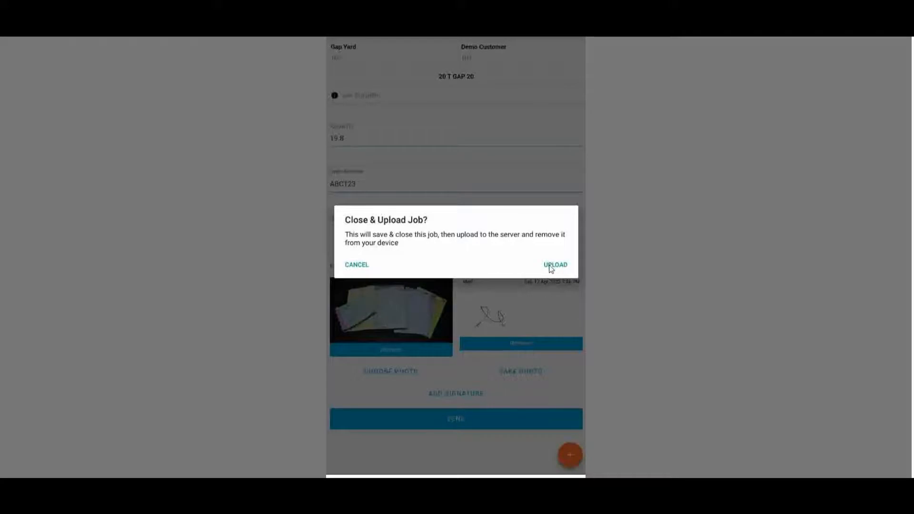
{"action": "left_click", "coordinate": [553, 265]}
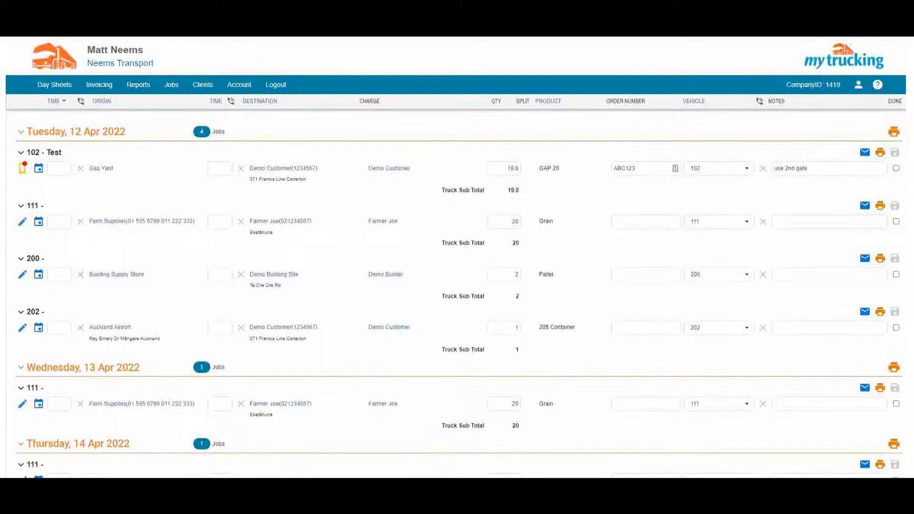
Back on the office day sheet, open the returned Gap Yard job and view its attached docket photo
{"action": "left_click", "coordinate": [23, 170]}
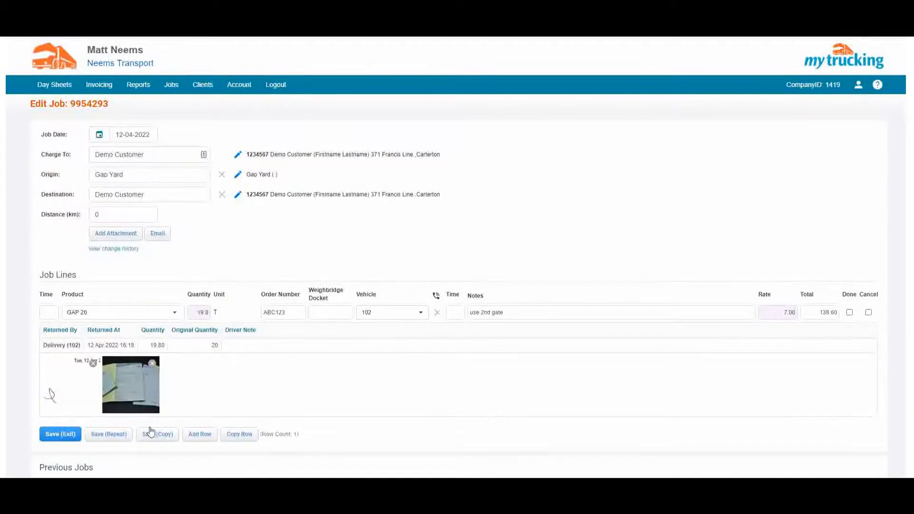
{"action": "left_click", "coordinate": [131, 386]}
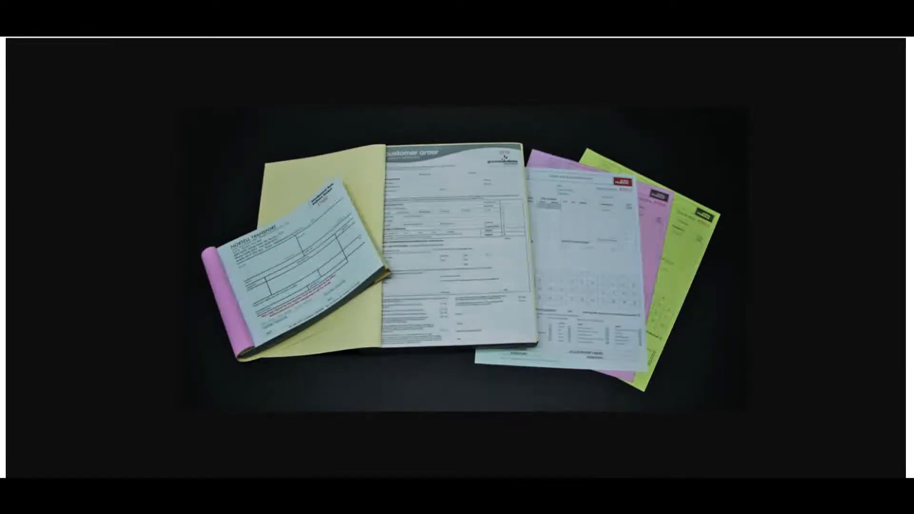
Close the docket photo, view the signature returned with the Gap Yard job and return to the job details
{"action": "key", "text": "alt+Left"}
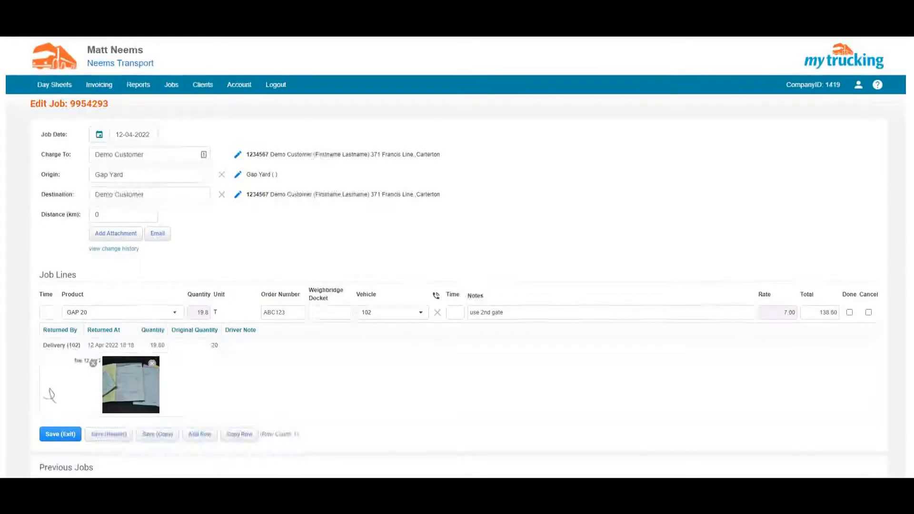
{"action": "left_click", "coordinate": [67, 383]}
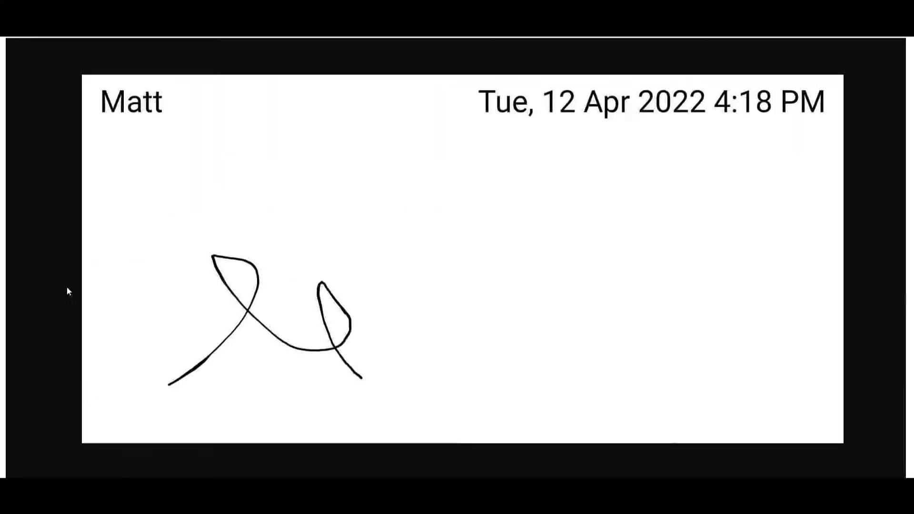
{"action": "key", "text": "alt+Left"}
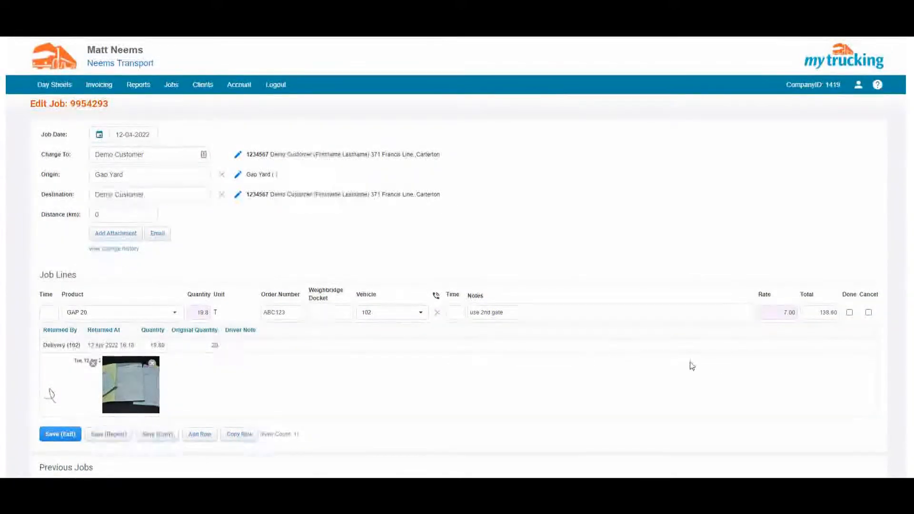
Mark the GAP 20 job line as done, save and exit the job, and post the Demo Customer's job line as an invoice
{"action": "left_click", "coordinate": [850, 313]}
{"action": "left_click", "coordinate": [61, 435]}
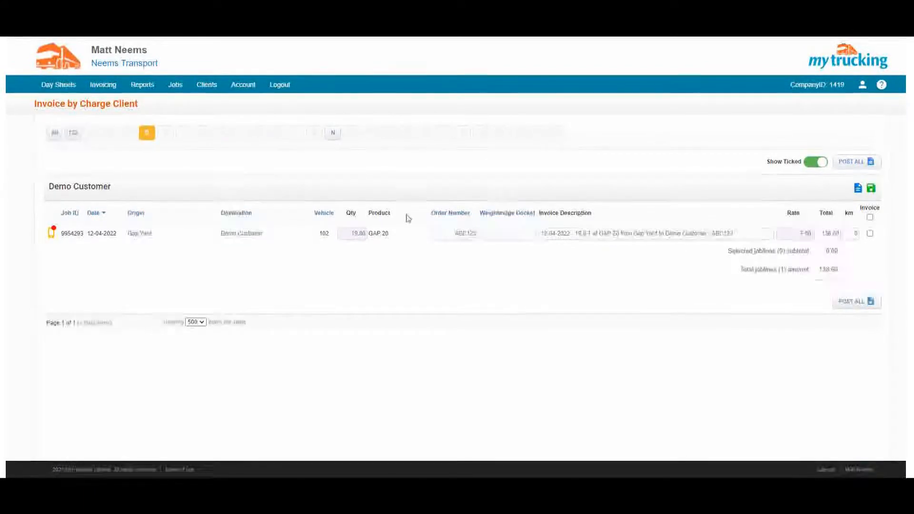
{"action": "left_click", "coordinate": [871, 233]}
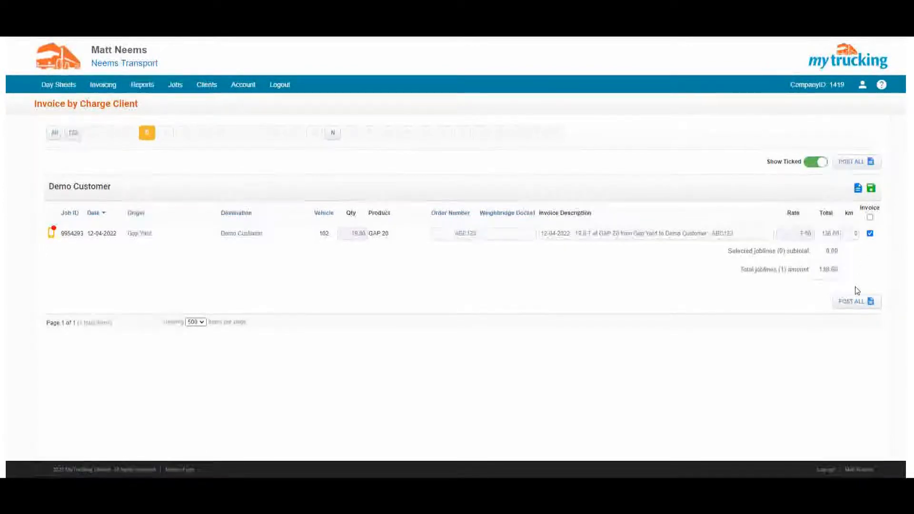
{"action": "left_click", "coordinate": [859, 189]}
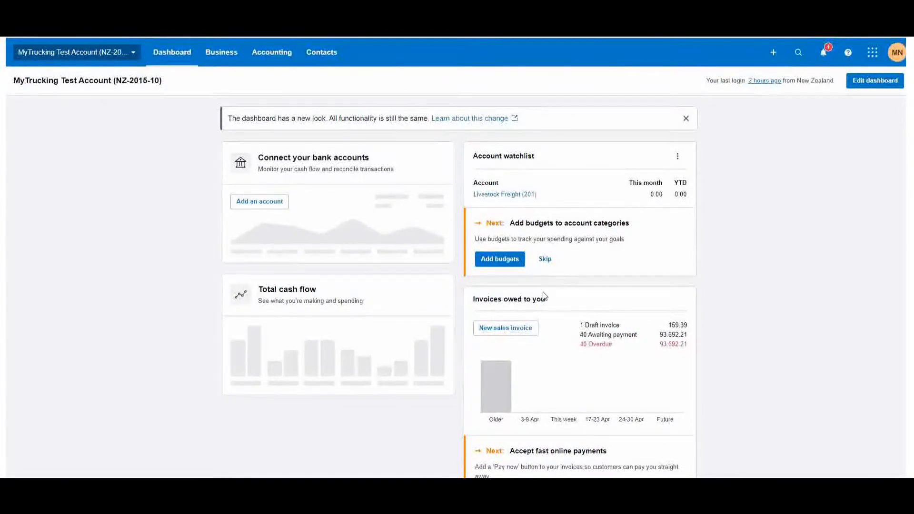
In Xero, show the draft sales invoices and open the Demo Customer's invoice dated 12 Apr 2022
{"action": "left_click", "coordinate": [531, 300]}
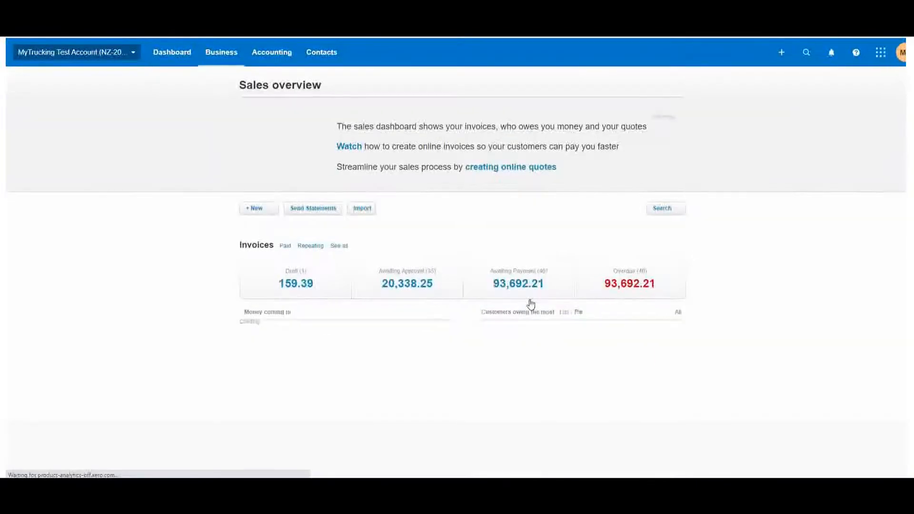
{"action": "left_click", "coordinate": [286, 283]}
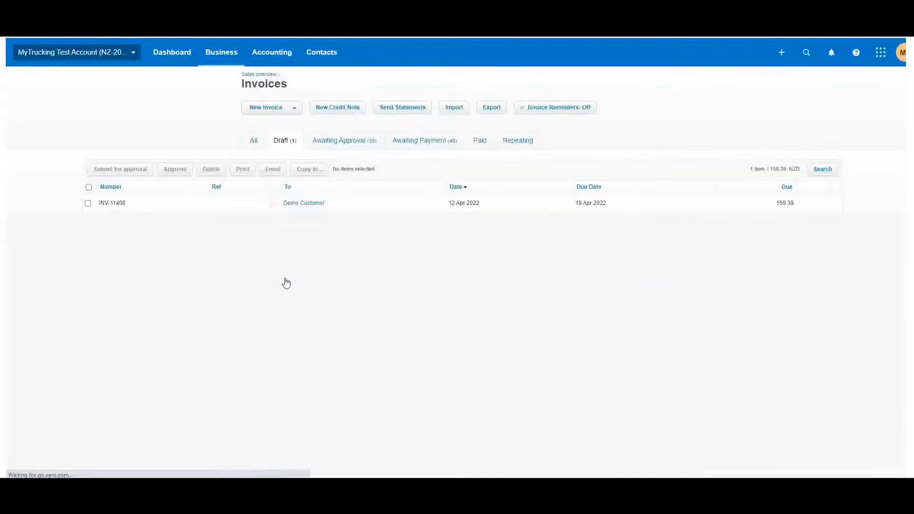
{"action": "left_click", "coordinate": [109, 208]}
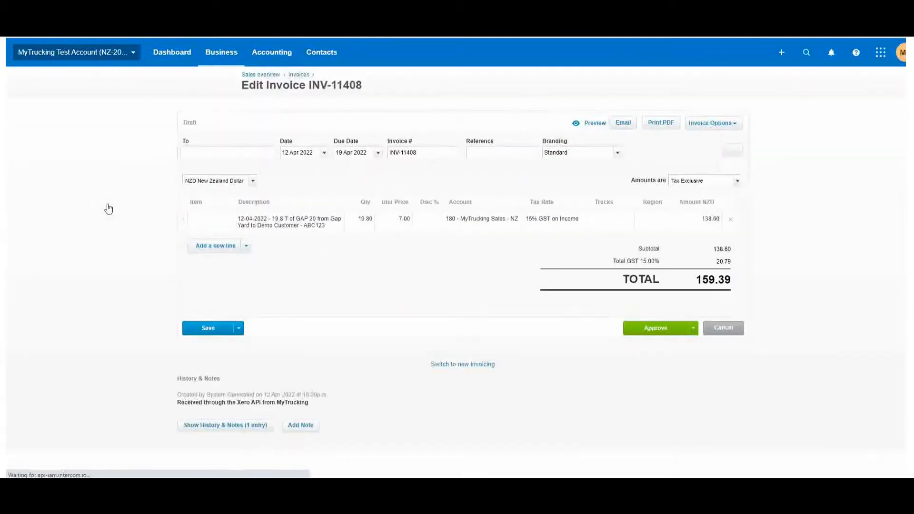